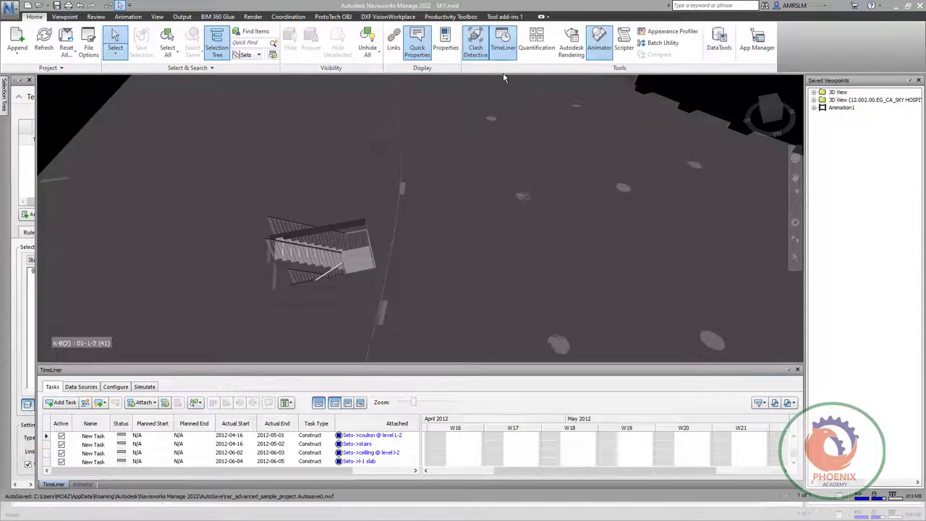
- Hide TimeLiner and Animator, and dock a widened Clash Detective window showing Test 1
{"action": "left_click", "coordinate": [503, 43]}
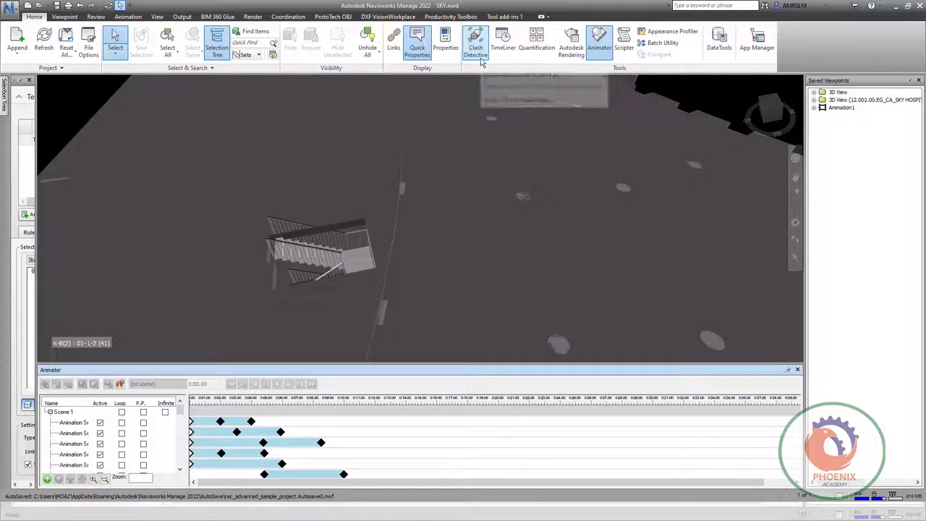
{"action": "left_click", "coordinate": [478, 58]}
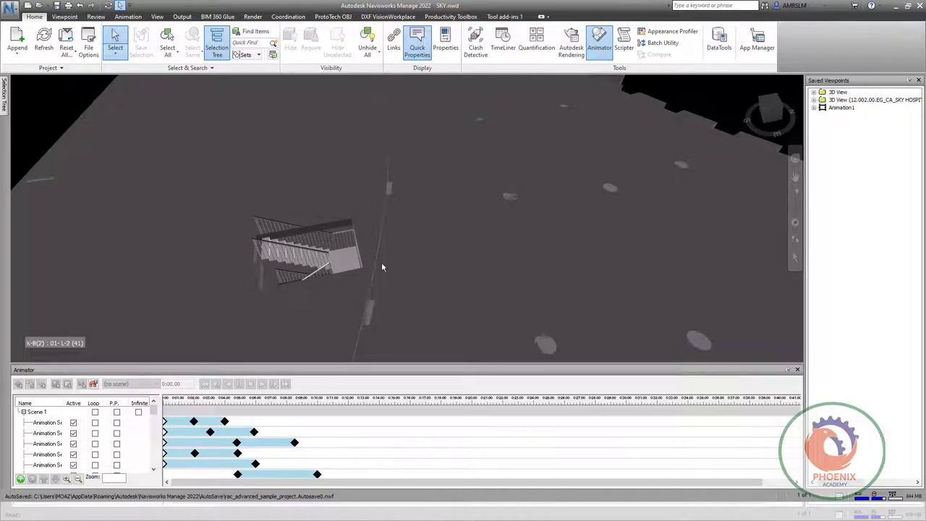
{"action": "left_click", "coordinate": [799, 370]}
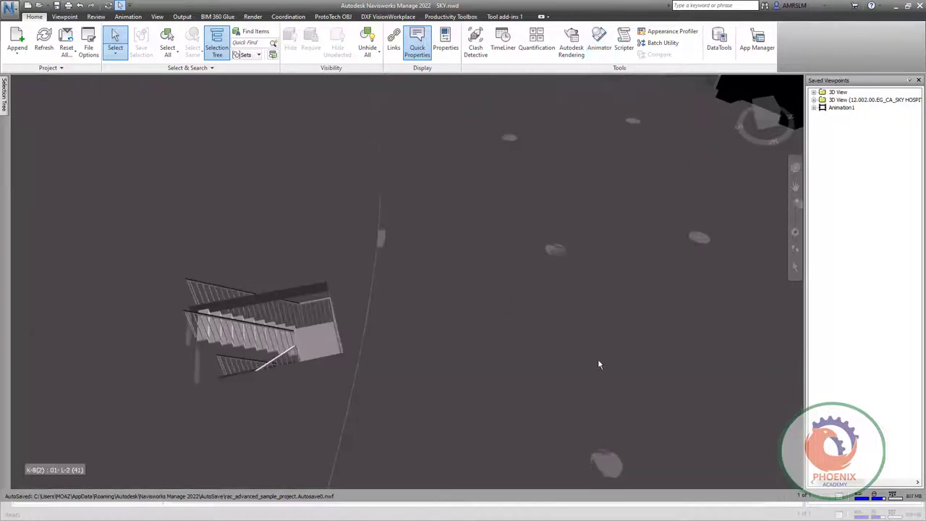
{"action": "left_click", "coordinate": [475, 45]}
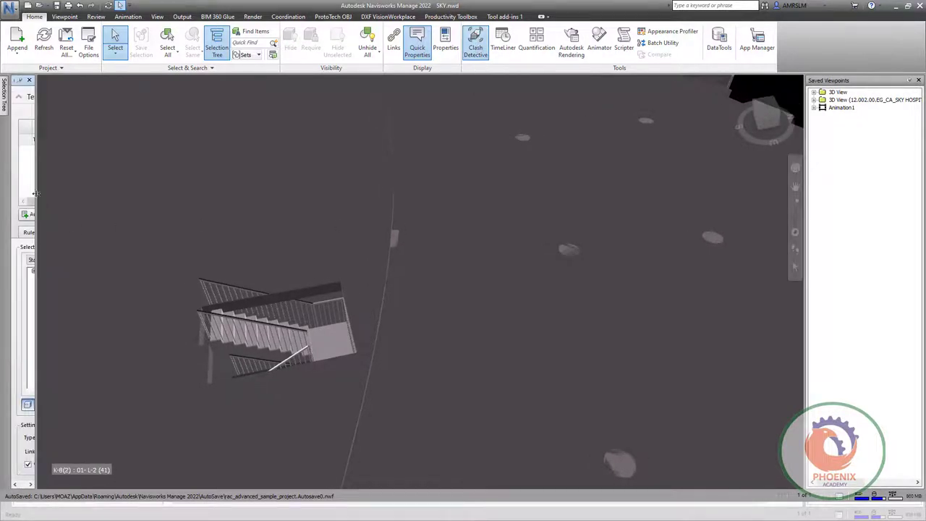
{"action": "left_click_drag", "start_coordinate": [35, 193], "coordinate": [259, 229]}
- In Test 1, set SKY.nwd's structure model as Selection A and its architecture model as Selection B
{"action": "left_click", "coordinate": [80, 140]}
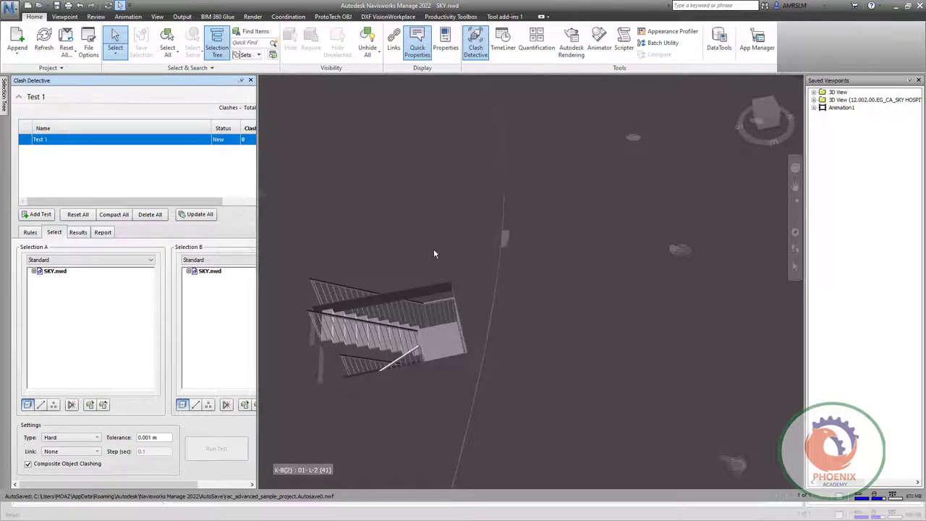
{"action": "mouse_move", "coordinate": [434, 254]}
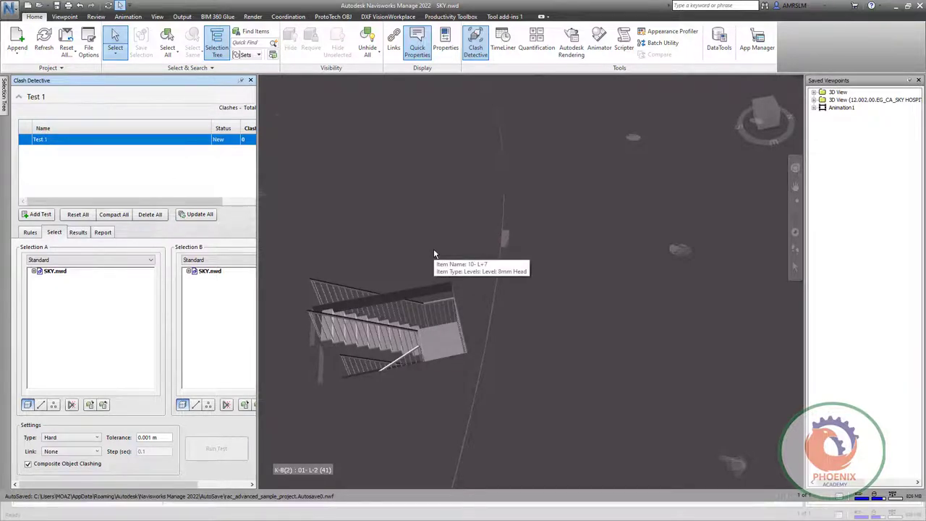
{"action": "left_click", "coordinate": [33, 271]}
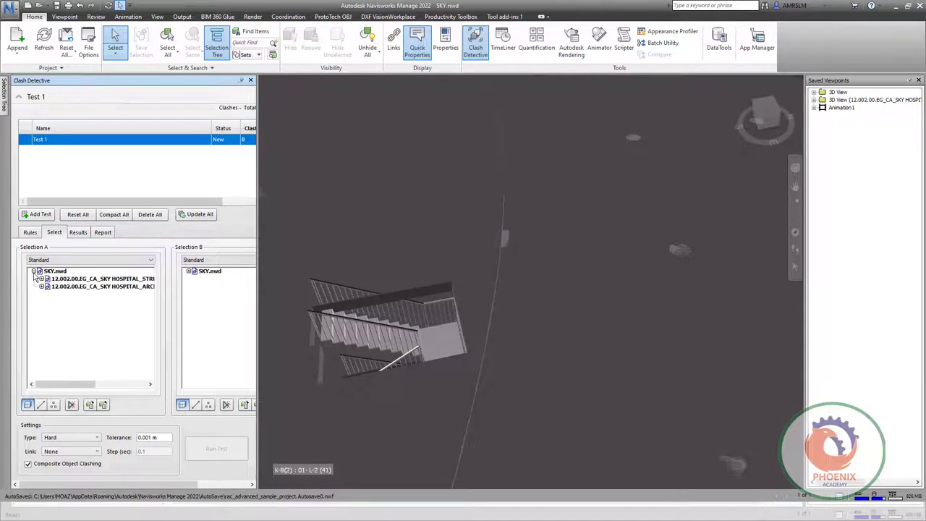
{"action": "left_click", "coordinate": [72, 279]}
{"action": "left_click", "coordinate": [189, 270]}
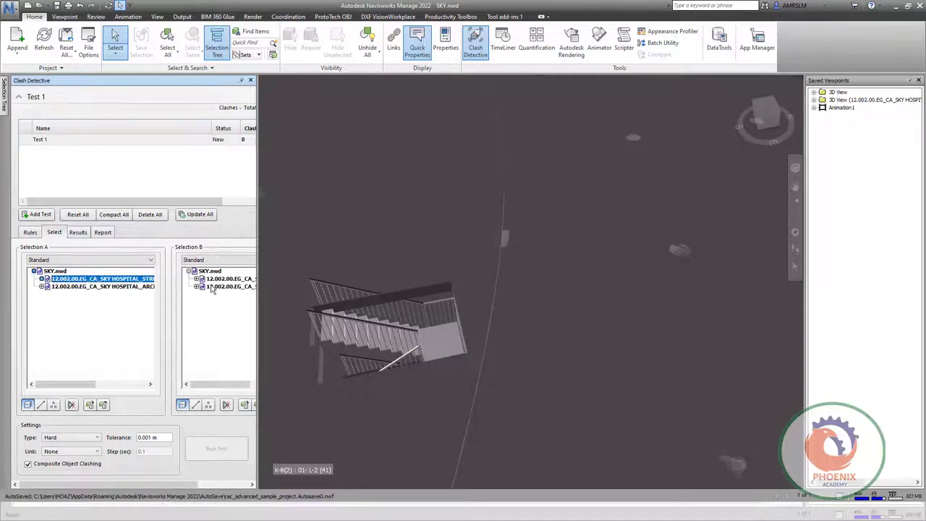
{"action": "left_click", "coordinate": [213, 288]}
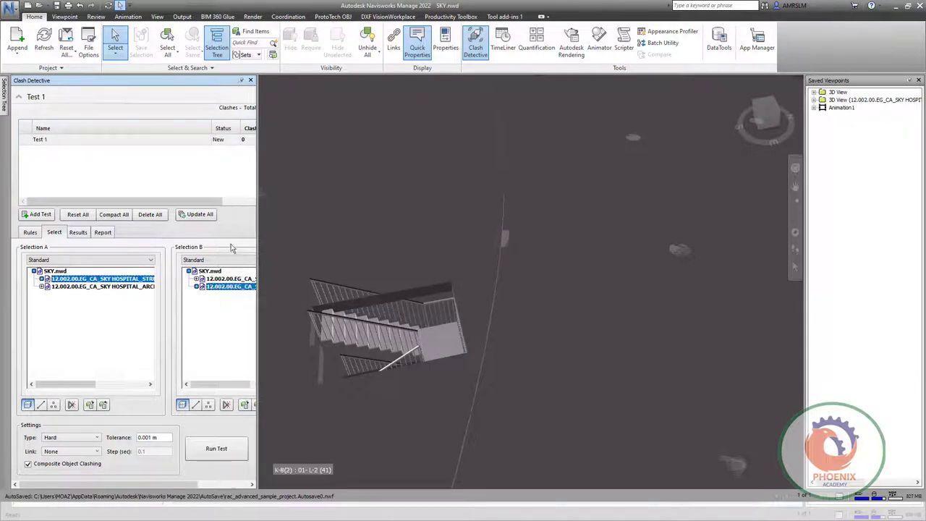
{"action": "left_click_drag", "start_coordinate": [262, 218], "coordinate": [291, 220]}
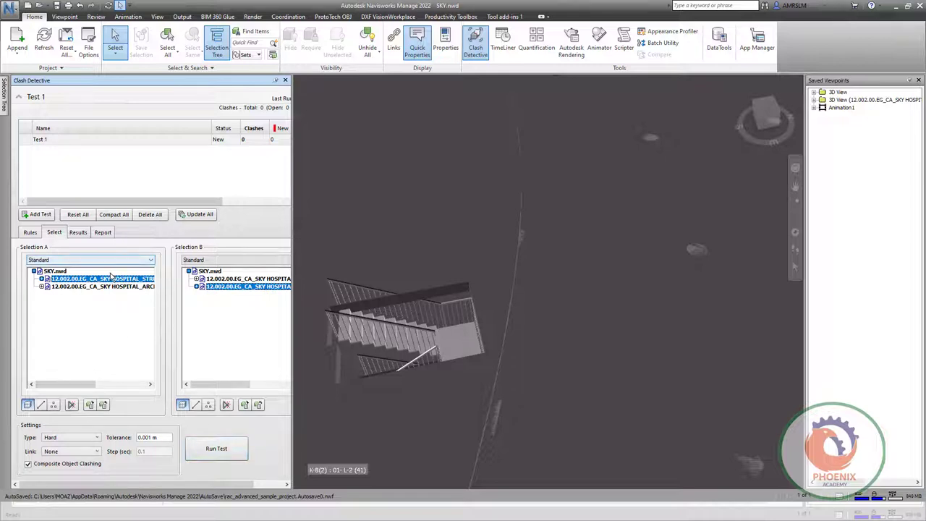
- Run Test 1, finding 5791 clashes, and orbit and zoom the model to review them
{"action": "left_click", "coordinate": [233, 448]}
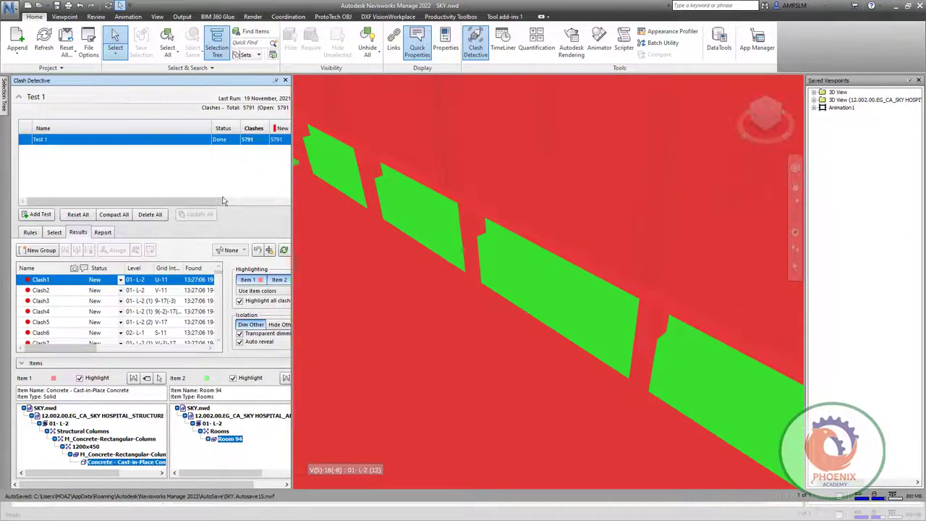
{"action": "mouse_move", "coordinate": [434, 288]}
{"action": "middle_mouse_down", "text": "shift"}
{"action": "mouse_move", "coordinate": [487, 358]}
{"action": "mouse_move", "coordinate": [511, 347]}
{"action": "mouse_move", "coordinate": [503, 358]}
{"action": "mouse_move", "coordinate": [467, 323]}
{"action": "middle_mouse_up", "text": "shift"}
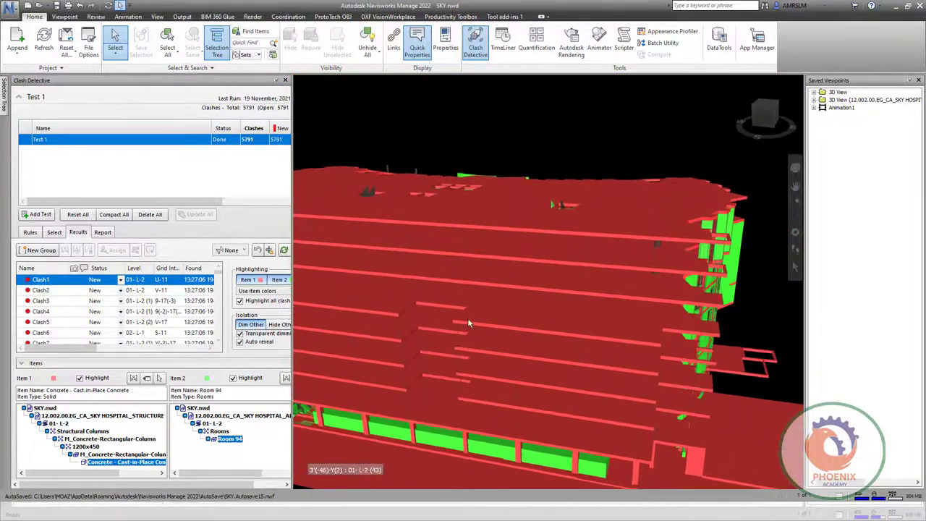
{"action": "scroll", "coordinate": [432, 177], "scroll_direction": "up", "scroll_amount": 3}
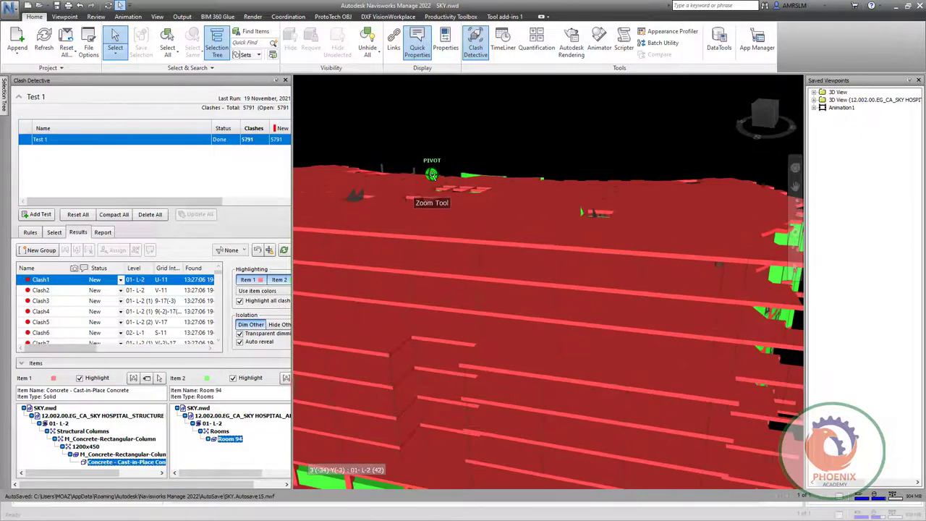
{"action": "scroll", "coordinate": [432, 177], "scroll_direction": "up", "scroll_amount": 2}
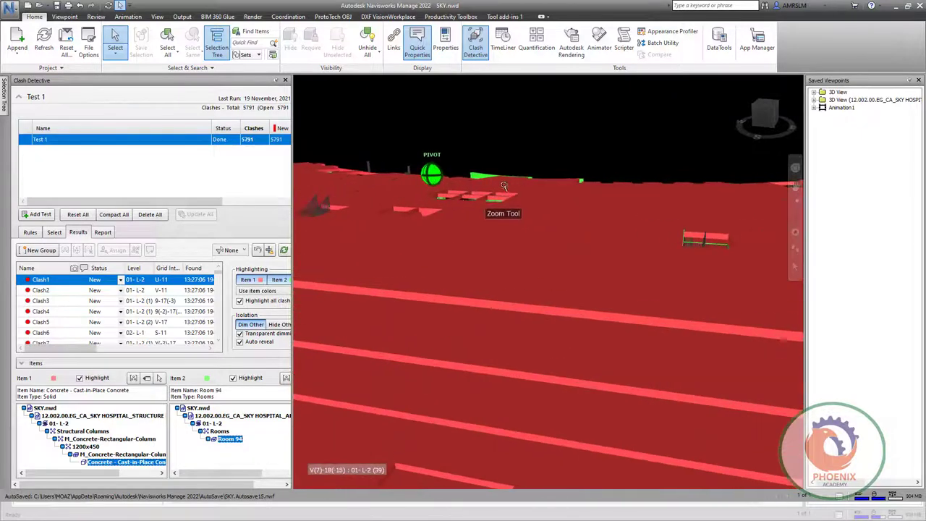
- Show Test 1's ignore-clashes rules on the Rules tab while zooming the view
{"action": "left_click", "coordinate": [29, 231]}
{"action": "scroll", "coordinate": [414, 342], "scroll_direction": "up", "scroll_amount": 3}
{"action": "scroll", "coordinate": [414, 342], "scroll_direction": "up", "scroll_amount": 2}
{"action": "scroll", "coordinate": [415, 341], "scroll_direction": "up", "scroll_amount": 5}
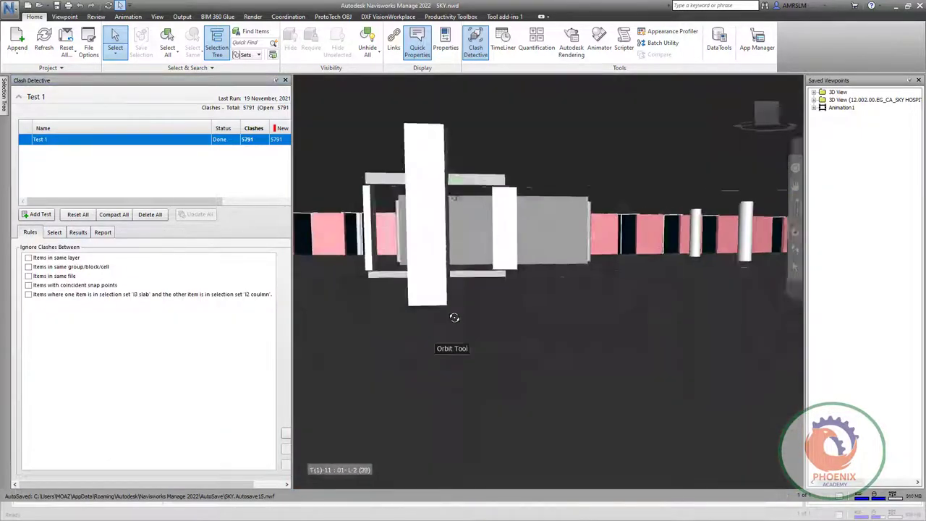
{"action": "scroll", "coordinate": [453, 316], "scroll_direction": "up", "scroll_amount": 2}
- Zoom in and select the tall element in the pink and grey beam assembly, orbiting around it
{"action": "scroll", "coordinate": [459, 316], "scroll_direction": "down", "scroll_amount": 1}
{"action": "left_click", "coordinate": [479, 186]}
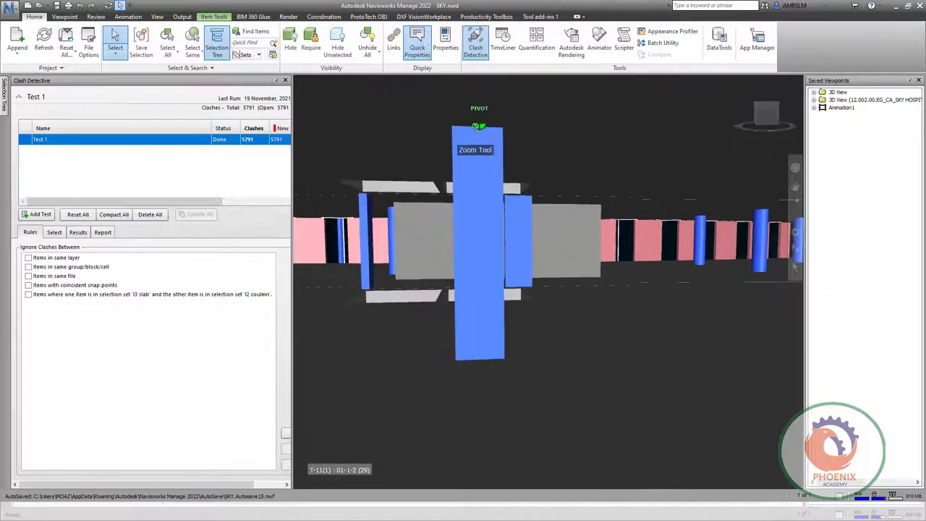
{"action": "middle_click_drag", "start_coordinate": [471, 213], "coordinate": [477, 215], "text": "shift"}
- Change the selection resolution, reselect only the tall element, and zoom and orbit to inspect it
{"action": "right_click", "coordinate": [478, 211]}
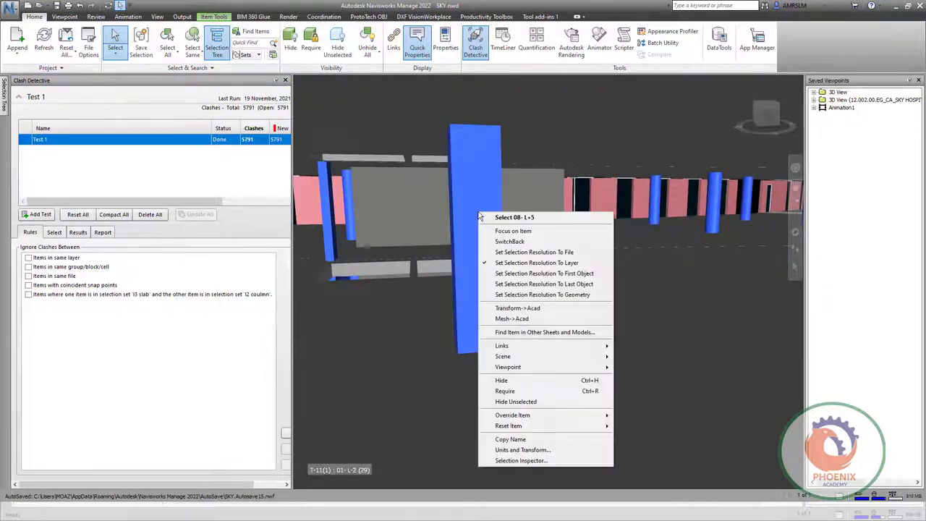
{"action": "left_click", "coordinate": [558, 276]}
{"action": "left_click", "coordinate": [460, 213]}
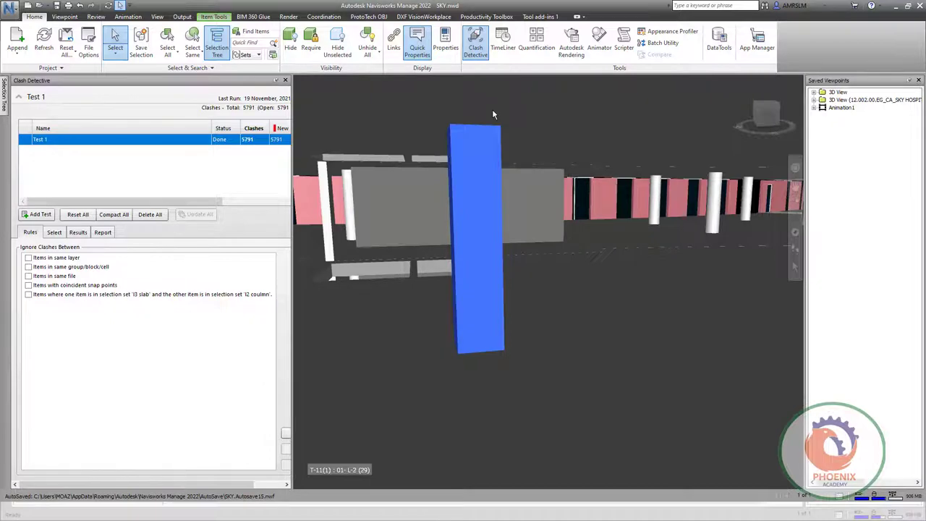
{"action": "scroll", "coordinate": [446, 232], "scroll_direction": "up", "scroll_amount": 3}
{"action": "scroll", "coordinate": [447, 232], "scroll_direction": "down", "scroll_amount": 2}
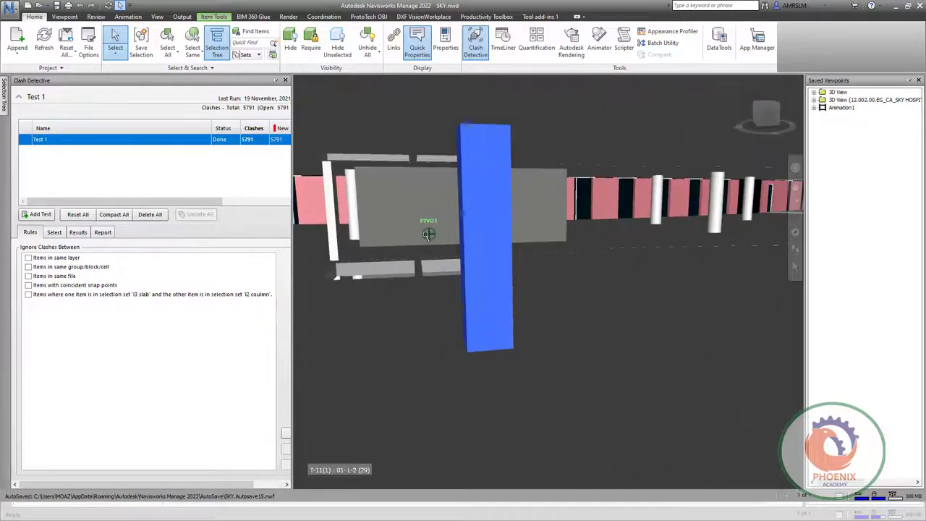
{"action": "mouse_move", "coordinate": [428, 244]}
{"action": "middle_mouse_down", "text": "shift"}
{"action": "mouse_move", "coordinate": [511, 222]}
{"action": "mouse_move", "coordinate": [536, 240]}
{"action": "middle_mouse_up", "text": "shift"}
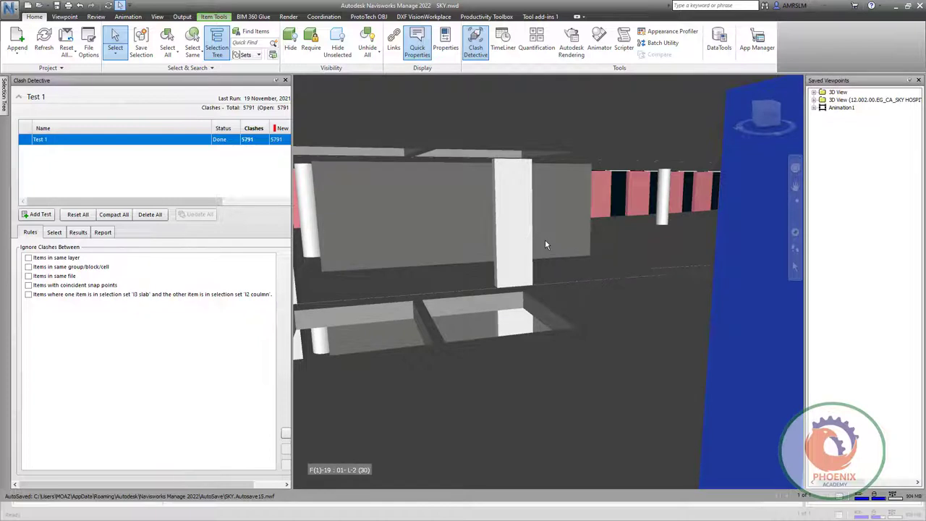
- Rename Test 1 to 'column vs door' and show its model selections
{"action": "left_click", "coordinate": [40, 140]}
{"action": "left_click_drag", "start_coordinate": [47, 140], "coordinate": [22, 143]}
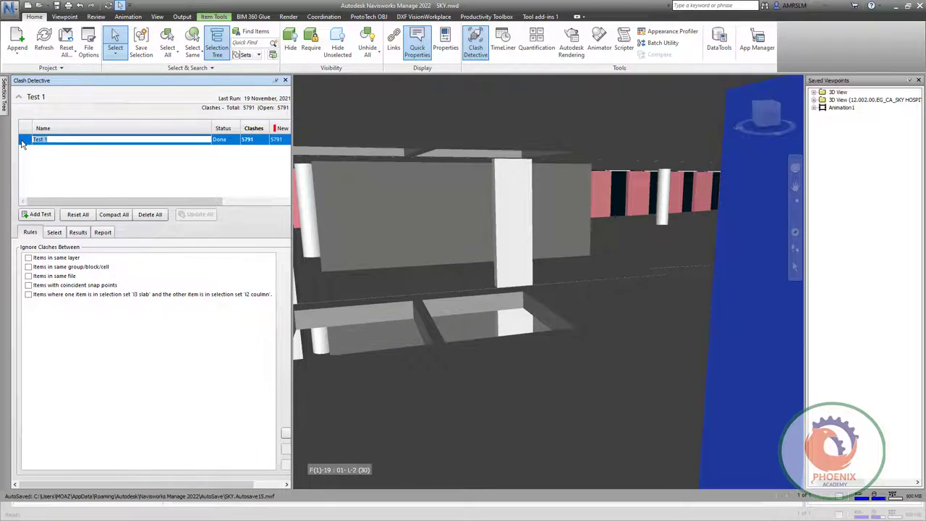
{"action": "type", "text": "column vs door"}
{"action": "key", "text": "Return"}
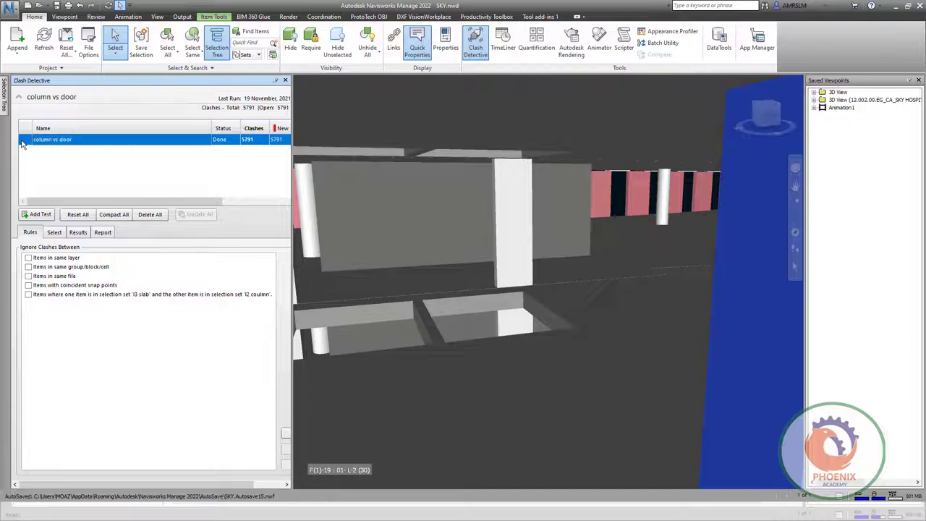
{"action": "left_click", "coordinate": [54, 232]}
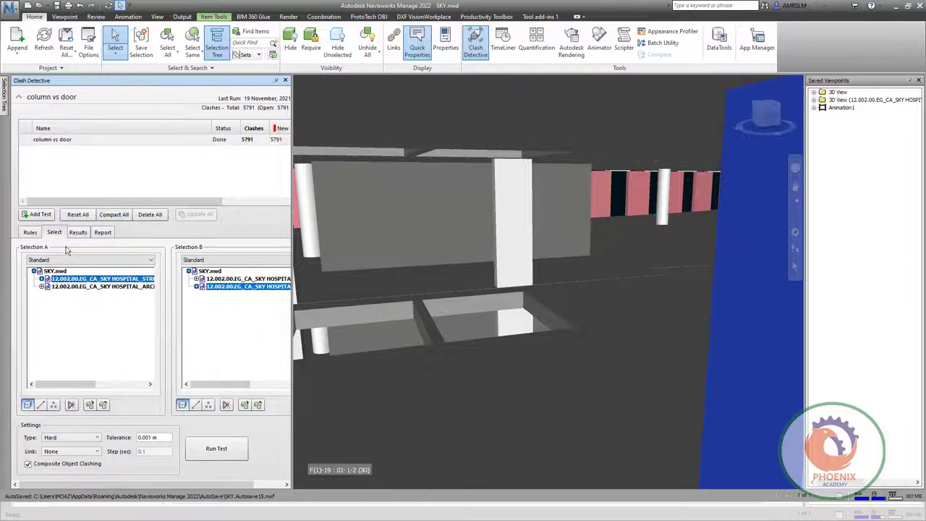
- Switch Selections A and B to Sets and assign the 'coulmn @ level L-2' set to Selection A
{"action": "left_click", "coordinate": [65, 260]}
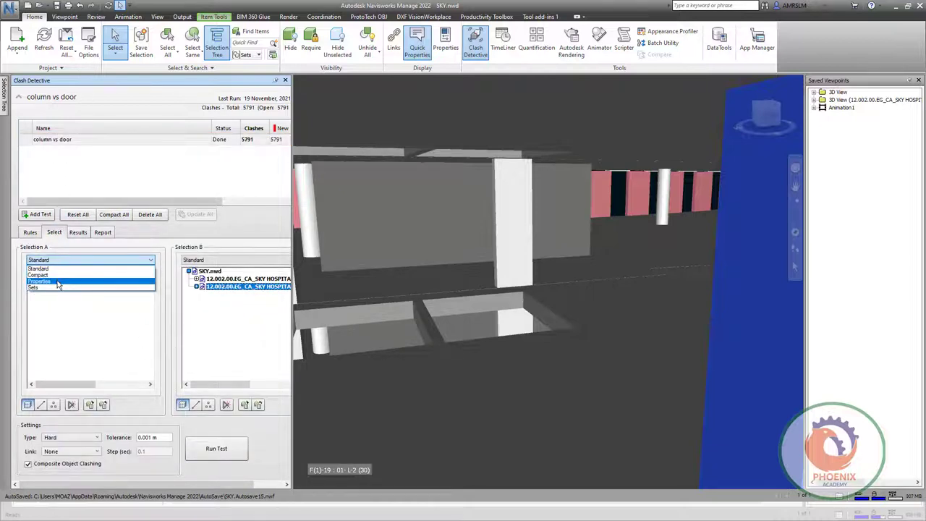
{"action": "left_click", "coordinate": [52, 287]}
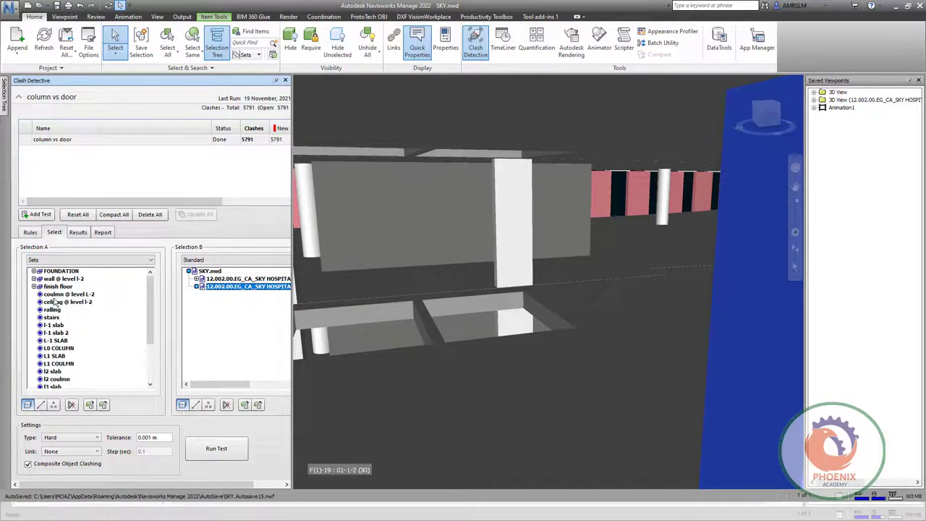
{"action": "left_click", "coordinate": [66, 294]}
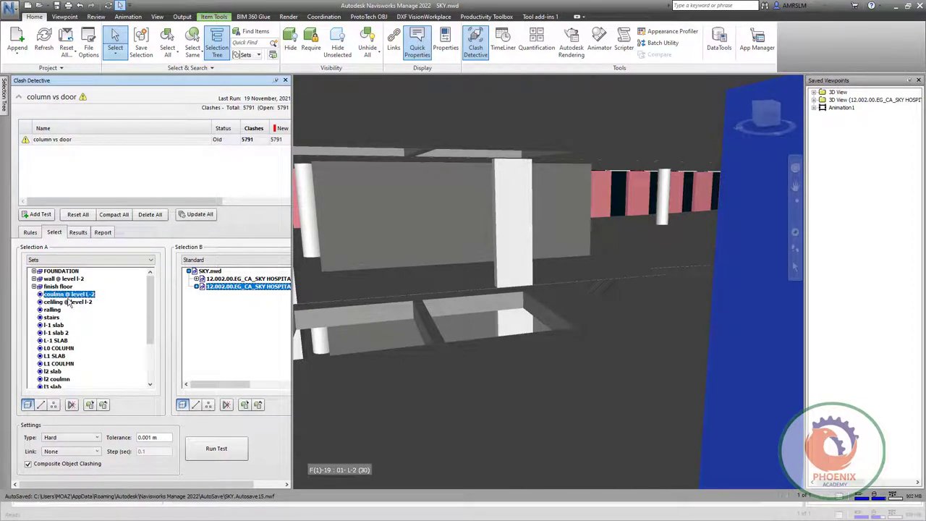
{"action": "left_click", "coordinate": [200, 260]}
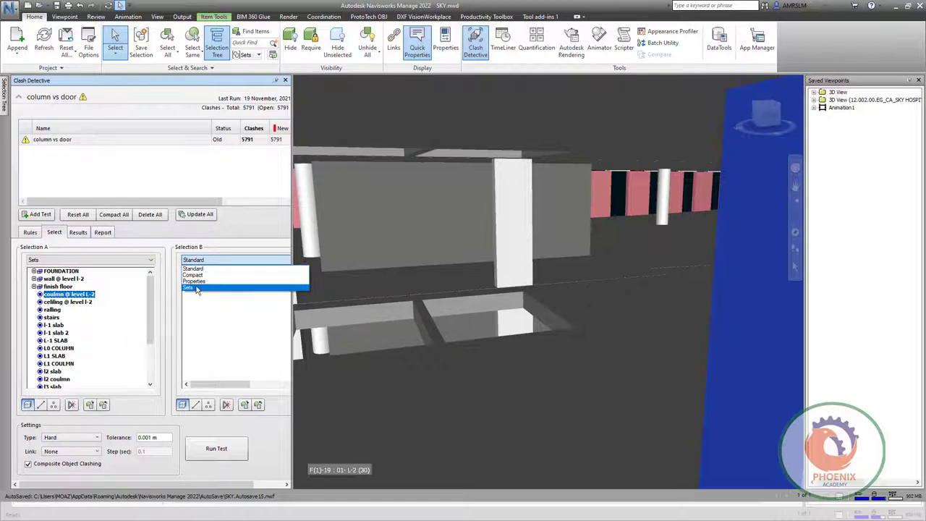
{"action": "left_click", "coordinate": [196, 289]}
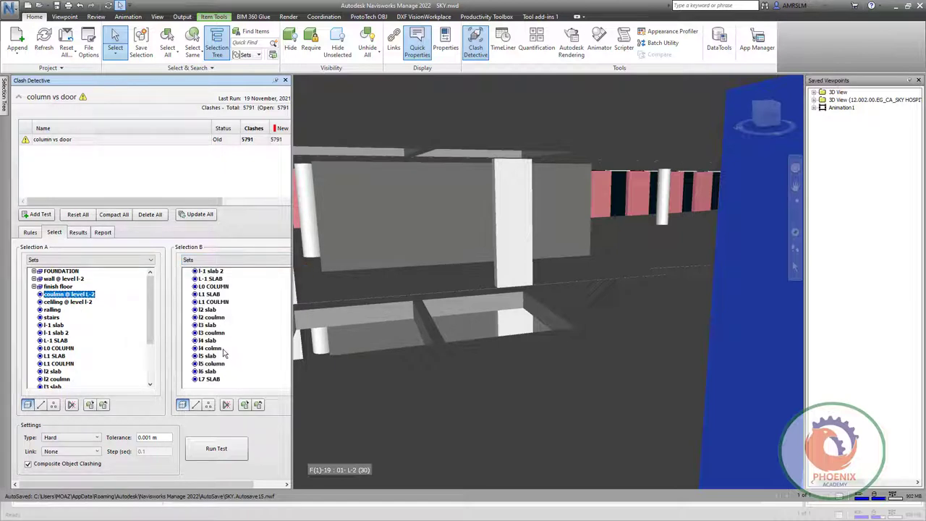
{"action": "scroll", "coordinate": [210, 340], "scroll_direction": "up", "scroll_amount": 3}
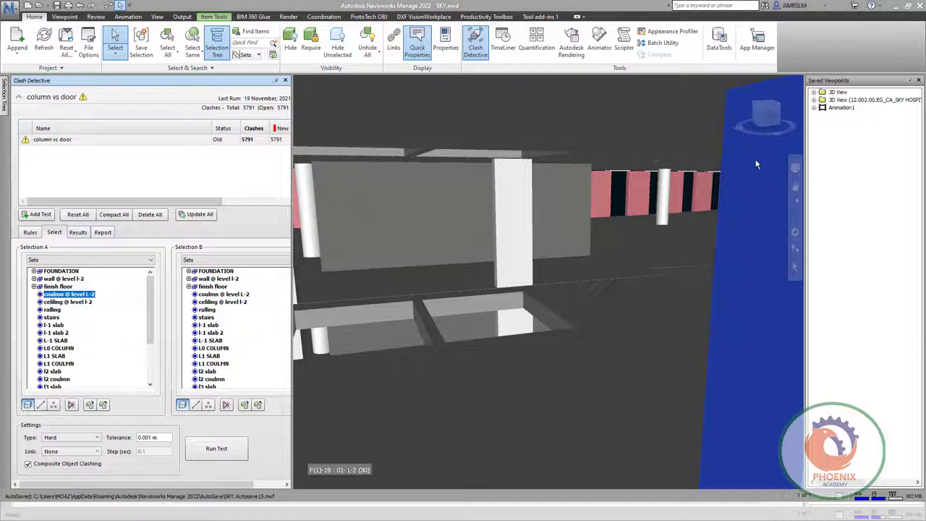
{"action": "left_click", "coordinate": [98, 260]}
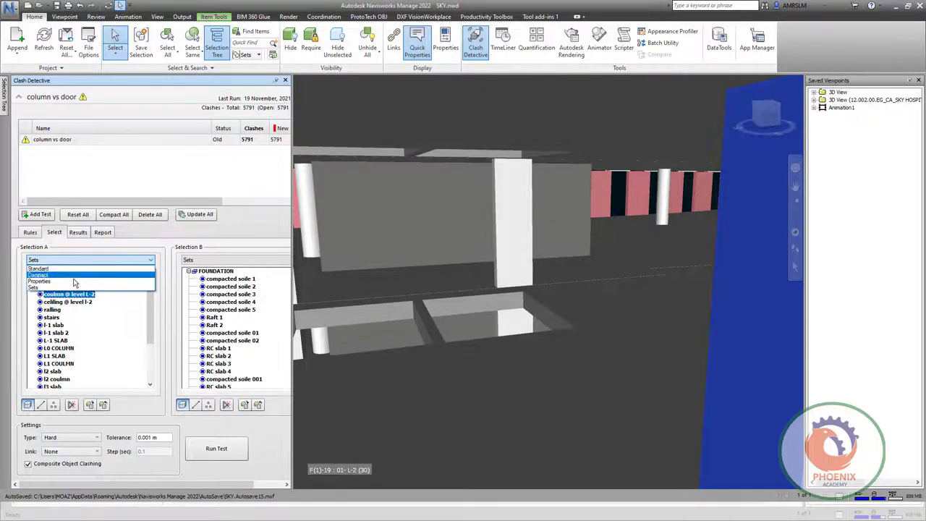
- Set Selection A to Properties and choose Category Name = Columns
{"action": "left_click", "coordinate": [70, 287]}
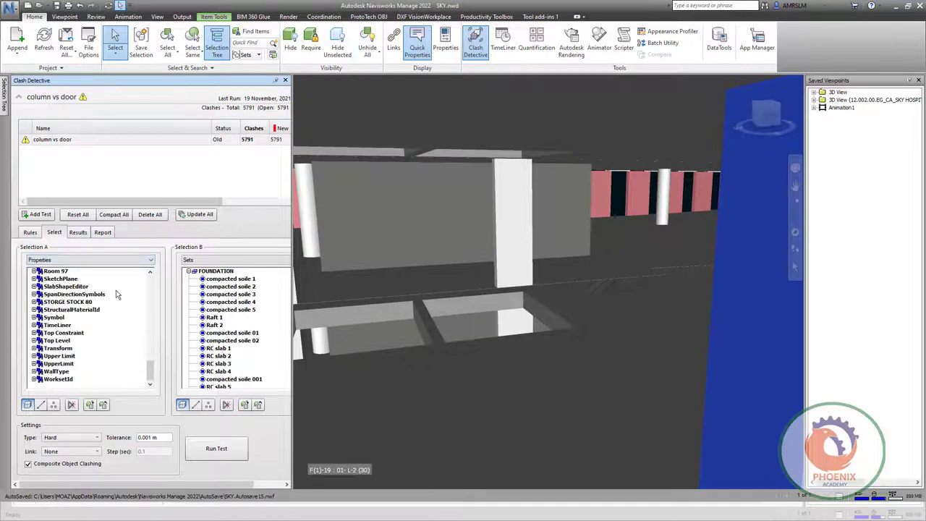
{"action": "scroll", "coordinate": [118, 295], "scroll_direction": "up", "scroll_amount": 15}
{"action": "scroll", "coordinate": [118, 296], "scroll_direction": "up", "scroll_amount": 15}
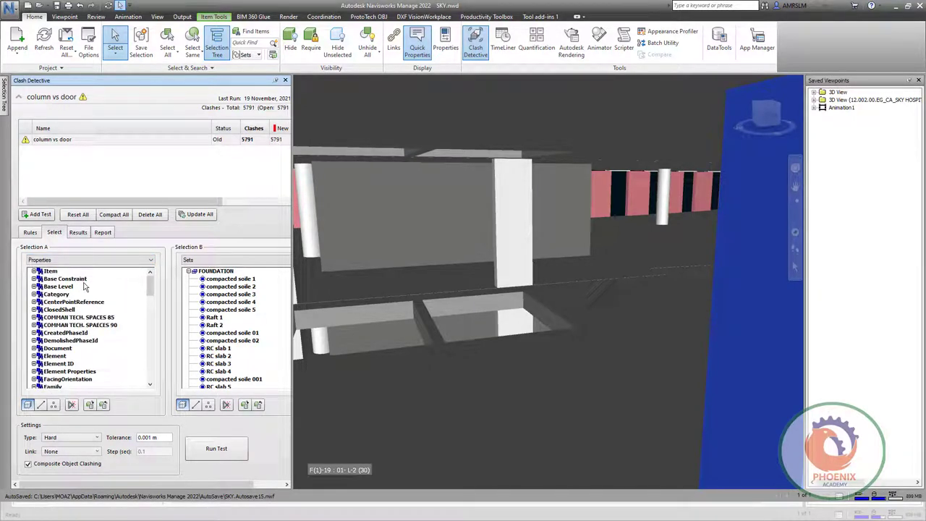
{"action": "left_click", "coordinate": [48, 271]}
{"action": "left_click", "coordinate": [61, 294]}
{"action": "left_click", "coordinate": [34, 295]}
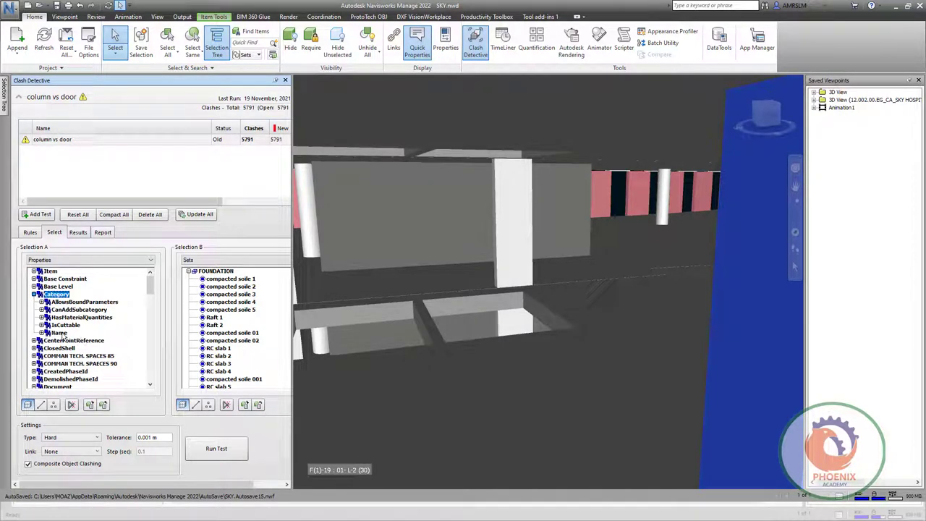
{"action": "double_click", "coordinate": [59, 333]}
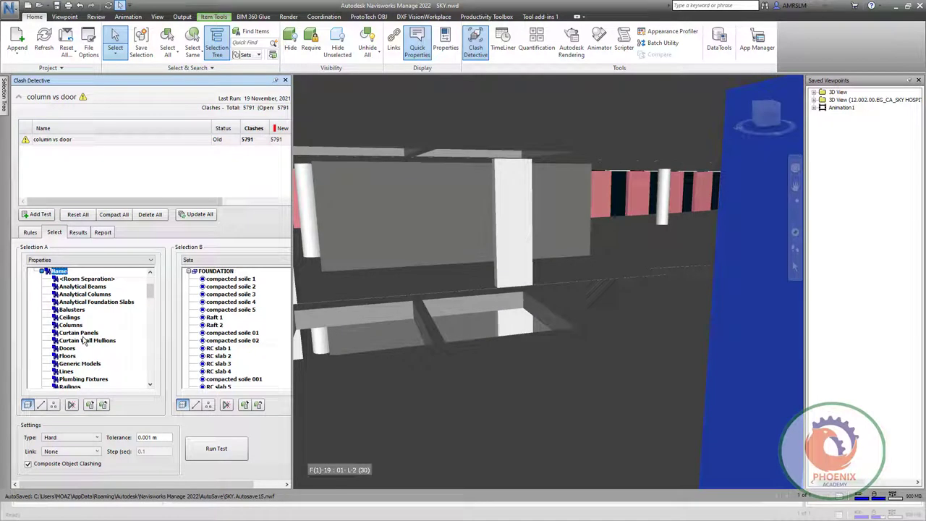
{"action": "left_click", "coordinate": [72, 325]}
- Set Selection B to Properties and choose Category Name = Doors
{"action": "left_click", "coordinate": [217, 260]}
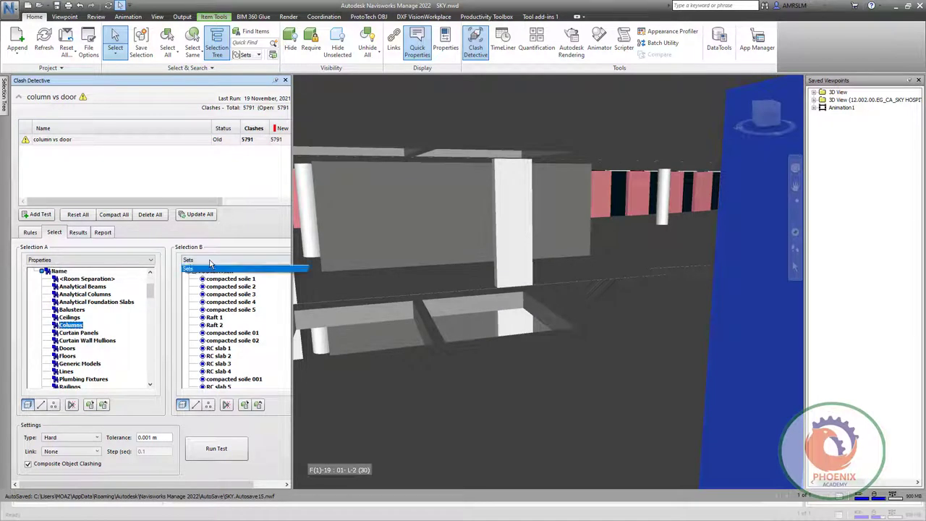
{"action": "left_click", "coordinate": [200, 282]}
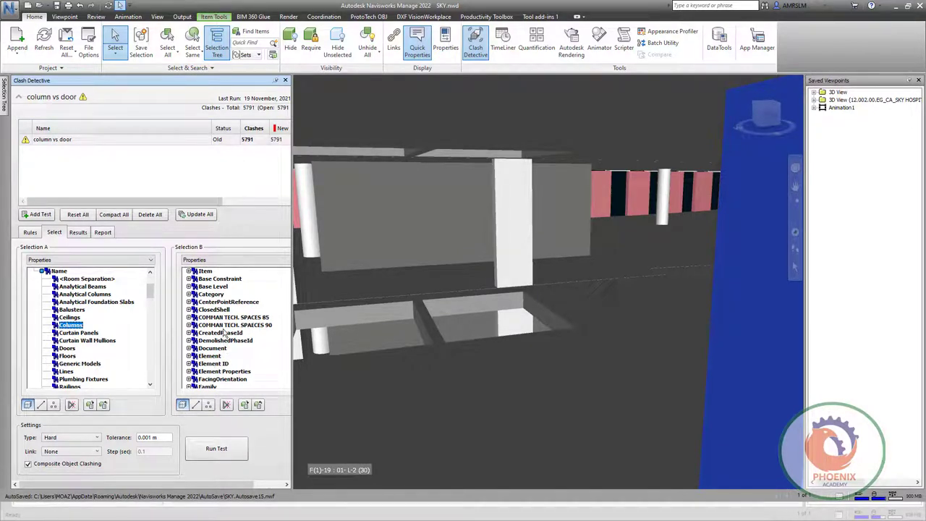
{"action": "left_click", "coordinate": [208, 295]}
{"action": "double_click", "coordinate": [205, 295]}
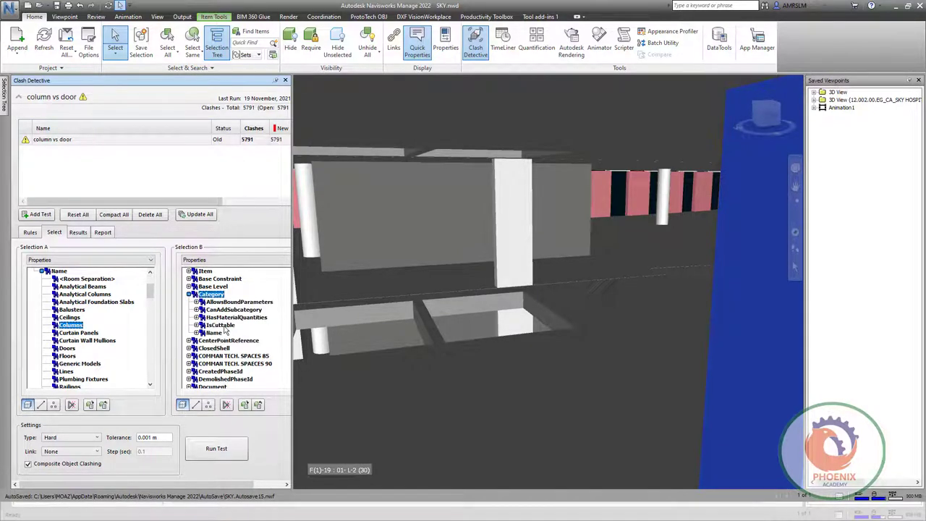
{"action": "left_click", "coordinate": [215, 333]}
{"action": "double_click", "coordinate": [215, 333]}
{"action": "scroll", "coordinate": [246, 354], "scroll_direction": "down", "scroll_amount": 5}
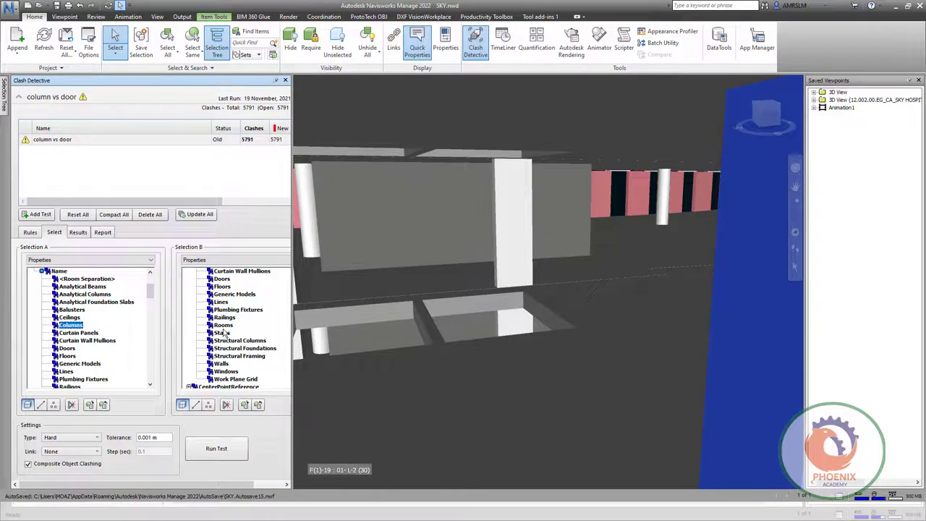
{"action": "left_click", "coordinate": [222, 279]}
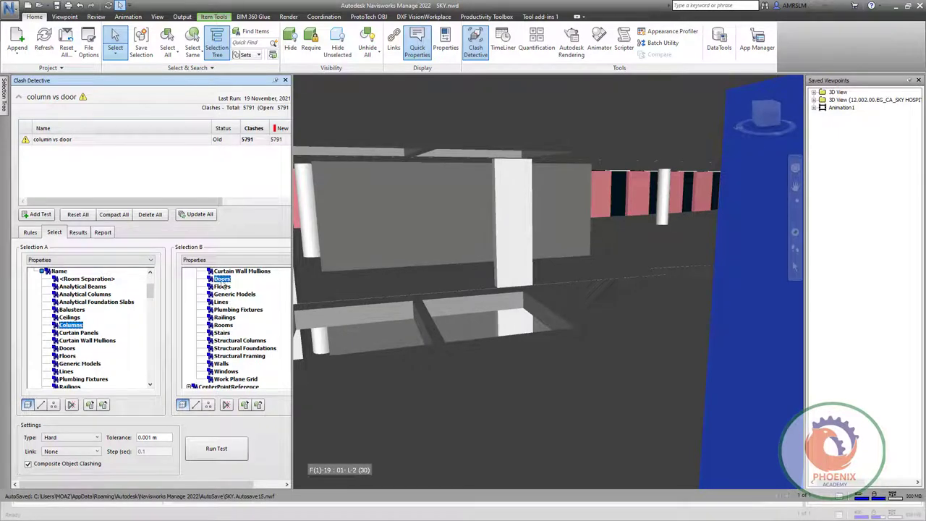
- Run the column vs door test for 0 clashes, then check its Rules and Select tabs
{"action": "left_click", "coordinate": [222, 451]}
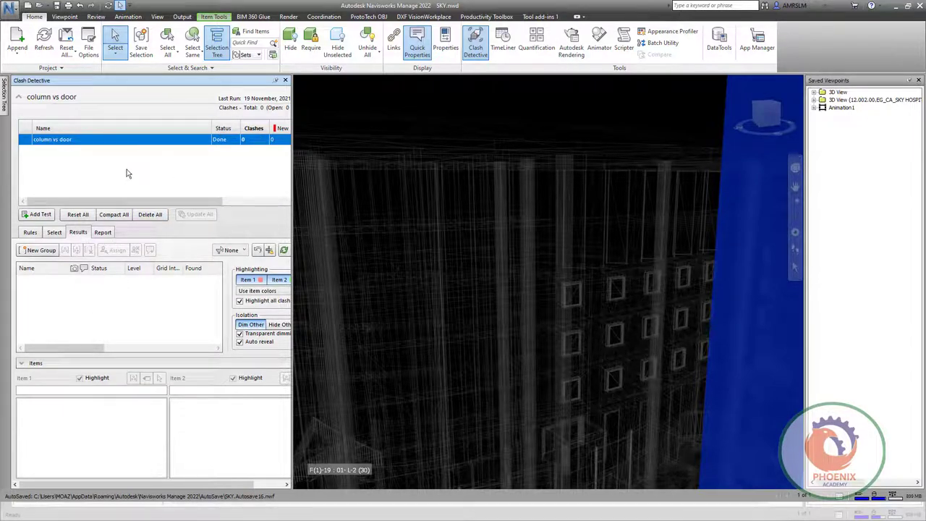
{"action": "left_click", "coordinate": [32, 233]}
{"action": "left_click", "coordinate": [55, 232]}
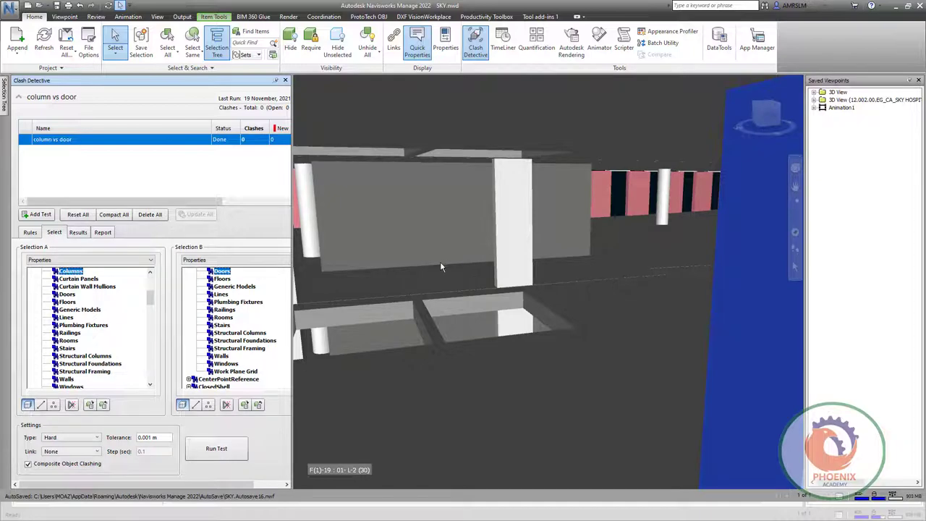
{"action": "middle_click_drag", "start_coordinate": [440, 261], "coordinate": [555, 267], "text": "shift"}
{"action": "scroll", "coordinate": [555, 267], "scroll_direction": "down", "scroll_amount": 5}
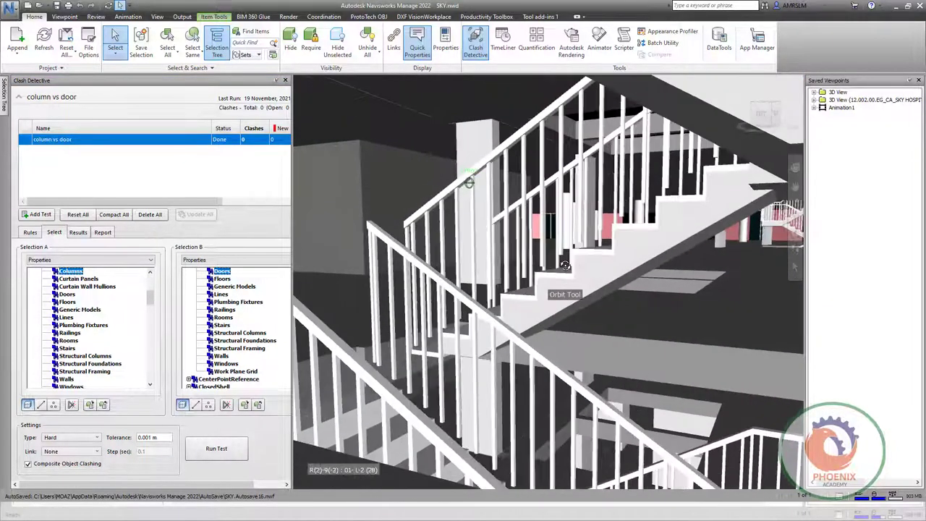
{"action": "scroll", "coordinate": [463, 318], "scroll_direction": "up", "scroll_amount": 1}
{"action": "scroll", "coordinate": [454, 335], "scroll_direction": "up", "scroll_amount": 2}
{"action": "left_click", "coordinate": [454, 335]}
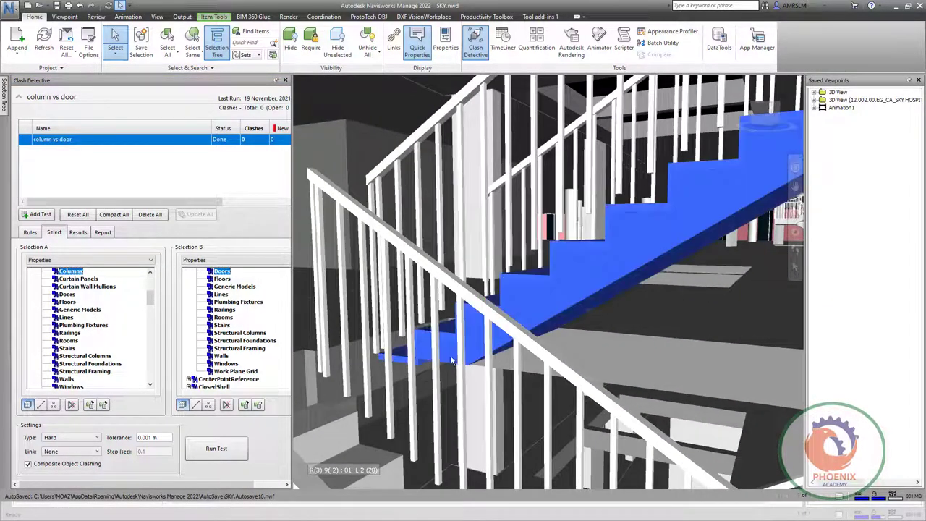
{"action": "mouse_move", "coordinate": [454, 335]}
{"action": "middle_mouse_down", "text": "shift"}
{"action": "mouse_move", "coordinate": [485, 323]}
{"action": "mouse_move", "coordinate": [419, 297]}
{"action": "mouse_move", "coordinate": [600, 227]}
{"action": "mouse_move", "coordinate": [489, 270]}
{"action": "mouse_move", "coordinate": [509, 207]}
{"action": "middle_mouse_up", "text": "shift"}
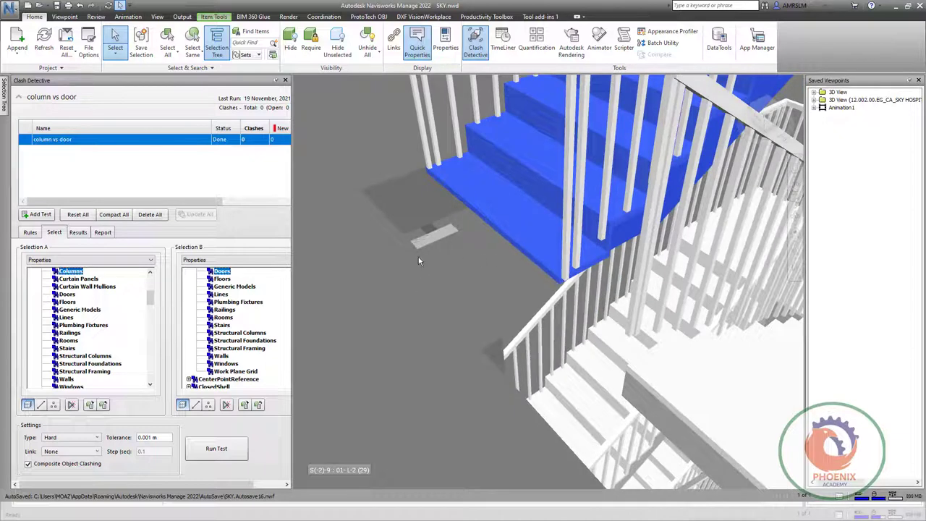
{"action": "middle_click_drag", "start_coordinate": [461, 270], "coordinate": [406, 331], "text": "shift"}
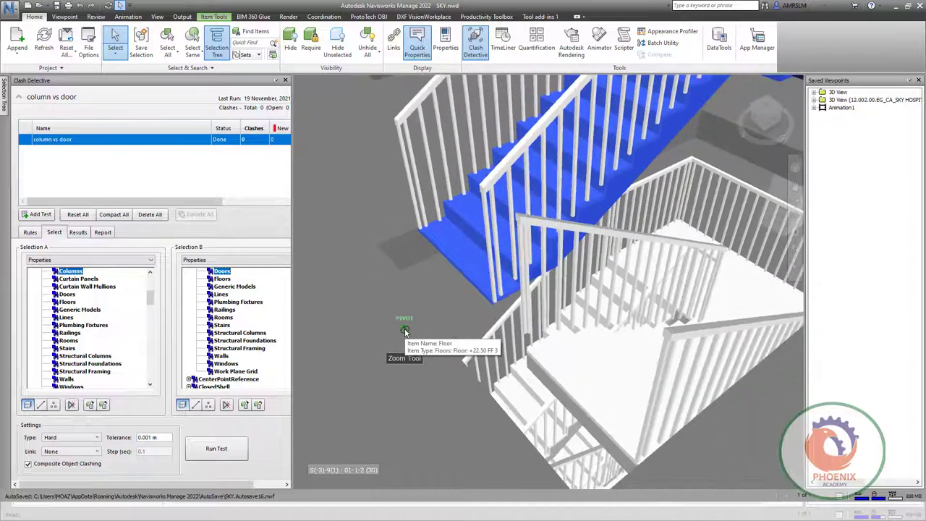
{"action": "scroll", "coordinate": [406, 331], "scroll_direction": "up", "scroll_amount": 5}
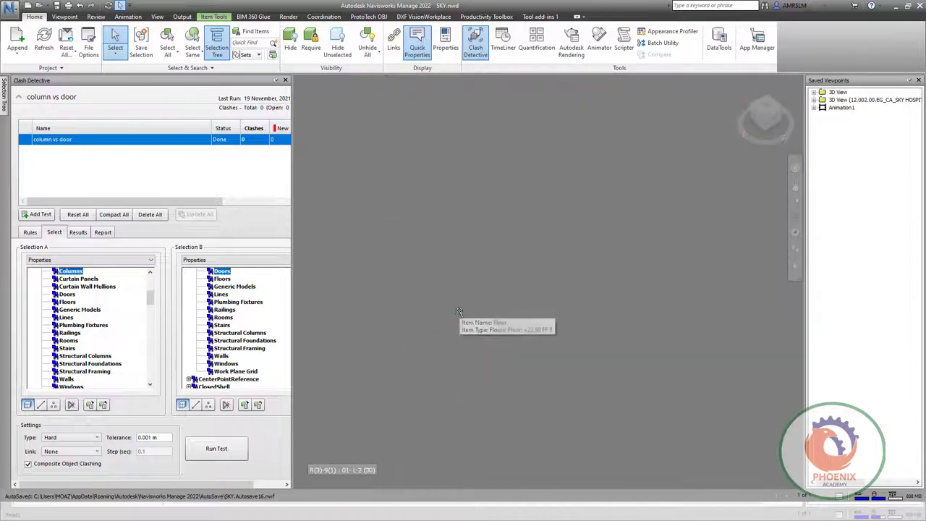